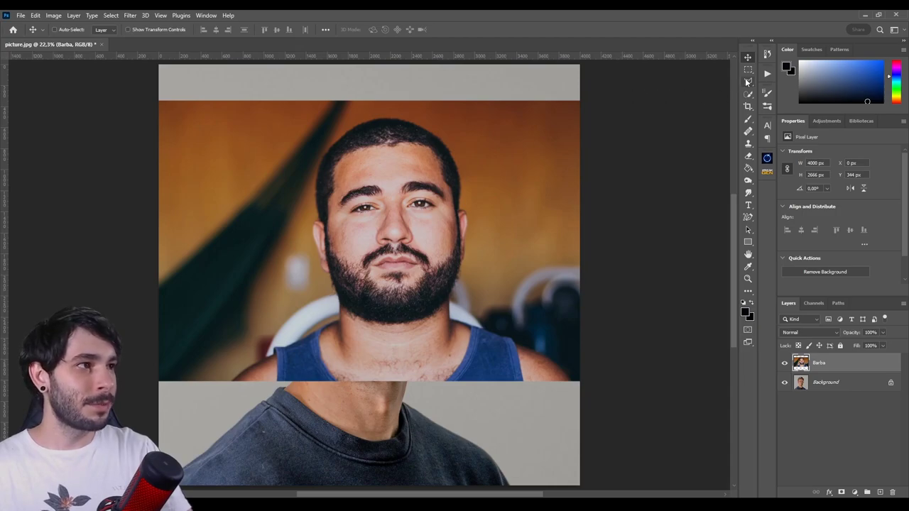
# Lasso the bearded man's moustache, copy it onto Layer 1 and view that layer alone.
pyautogui.press('l')
pyautogui.scroll(3, 389, 217)
pyautogui.scroll(3, 387, 220)
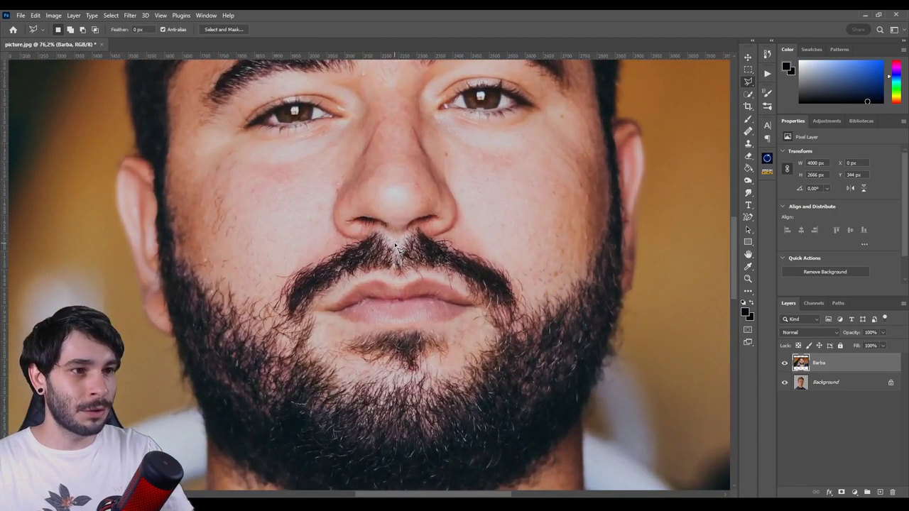
pyautogui.scroll(3, 379, 226)
pyautogui.moveTo(378, 229)
pyautogui.mouseDown()
pyautogui.moveTo(365, 217)
pyautogui.moveTo(220, 290)
pyautogui.moveTo(242, 370)
pyautogui.moveTo(363, 298)
pyautogui.moveTo(440, 293)
pyautogui.moveTo(491, 311)
pyautogui.mouseUp()
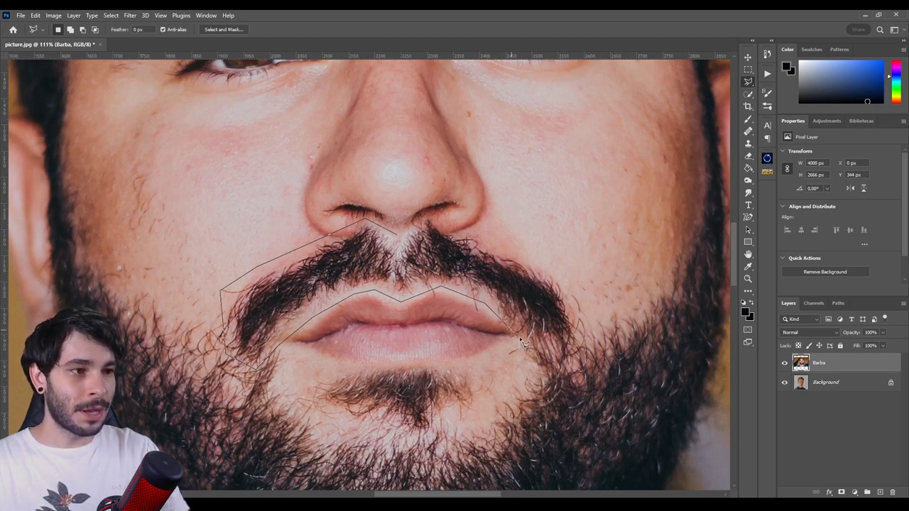
pyautogui.moveTo(522, 343)
pyautogui.mouseDown()
pyautogui.moveTo(534, 364)
pyautogui.moveTo(557, 365)
pyautogui.moveTo(546, 346)
pyautogui.moveTo(556, 359)
pyautogui.moveTo(542, 370)
pyautogui.moveTo(600, 344)
pyautogui.moveTo(599, 305)
pyautogui.moveTo(576, 280)
pyautogui.moveTo(430, 216)
pyautogui.moveTo(404, 237)
pyautogui.mouseUp()
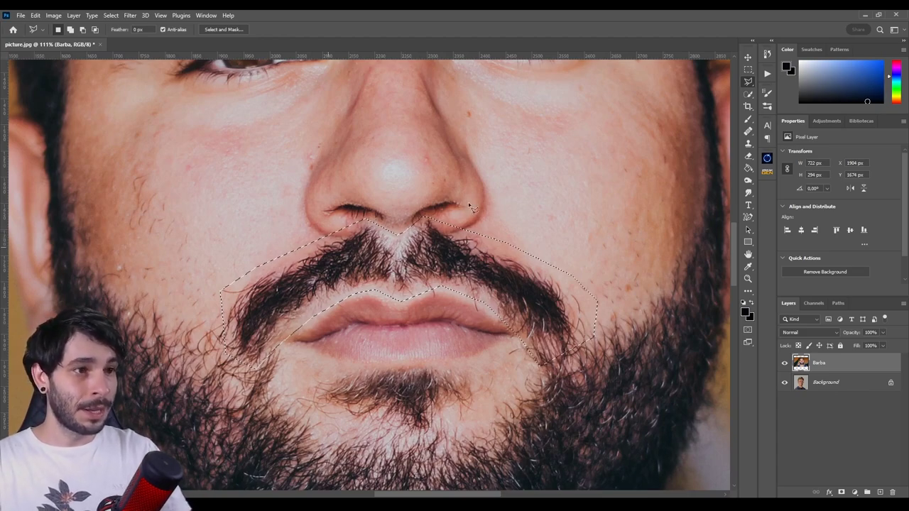
pyautogui.hotkey('ctrl', 'j')
pyautogui.keyDown('alt'); pyautogui.click(784, 363); pyautogui.keyUp('alt')
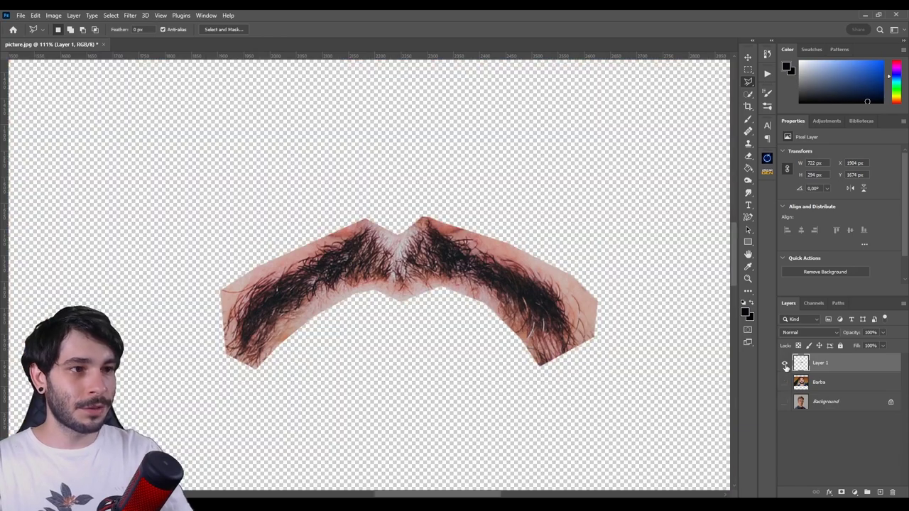
# Show all layers again and drag the moustache layer from the eyes to under the nose.
pyautogui.keyDown('alt'); pyautogui.click(784, 364); pyautogui.keyUp('alt')
pyautogui.press('v')
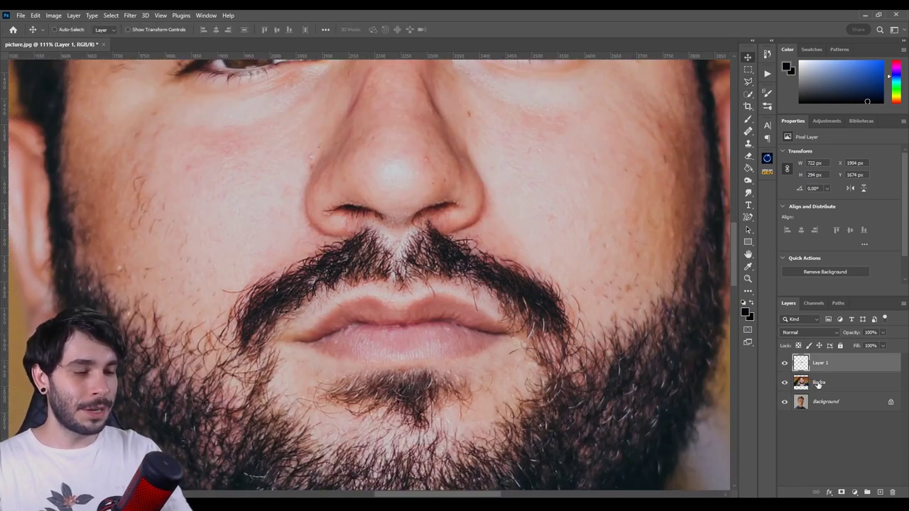
pyautogui.click(818, 384)
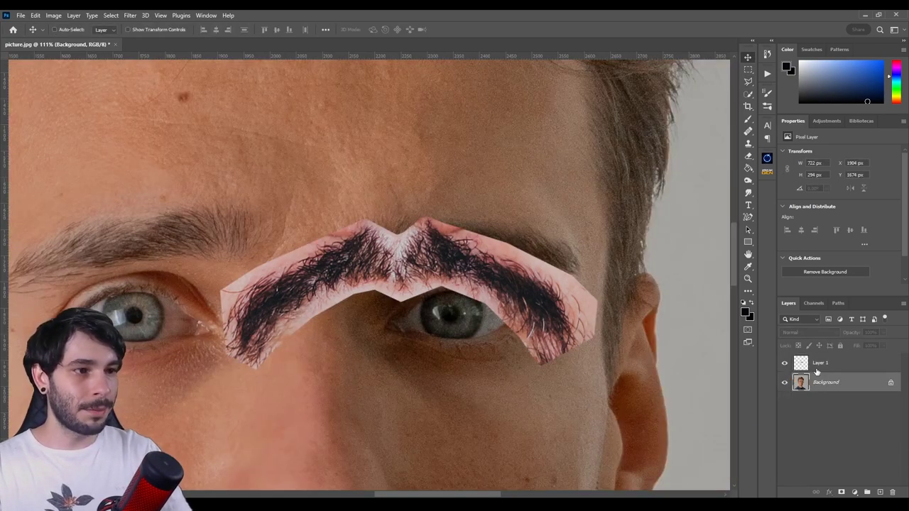
pyautogui.click(817, 364)
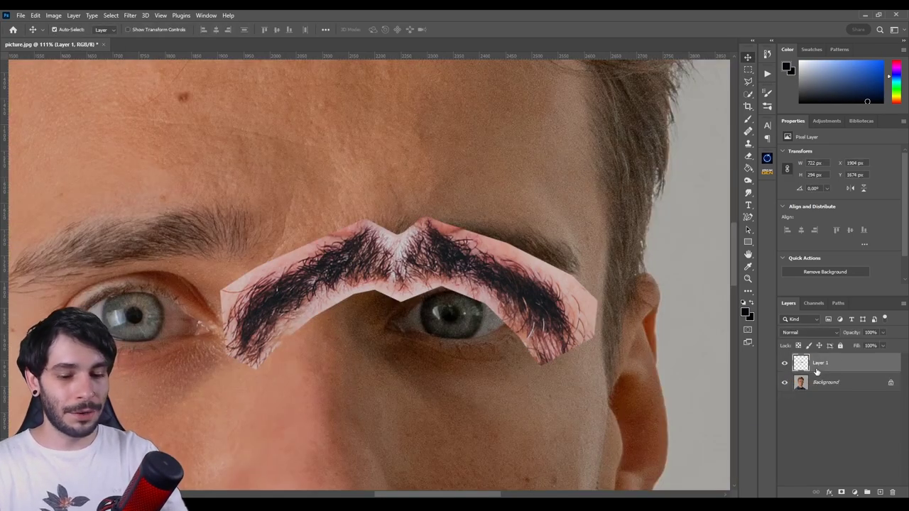
pyautogui.hotkey('ctrl', '0')
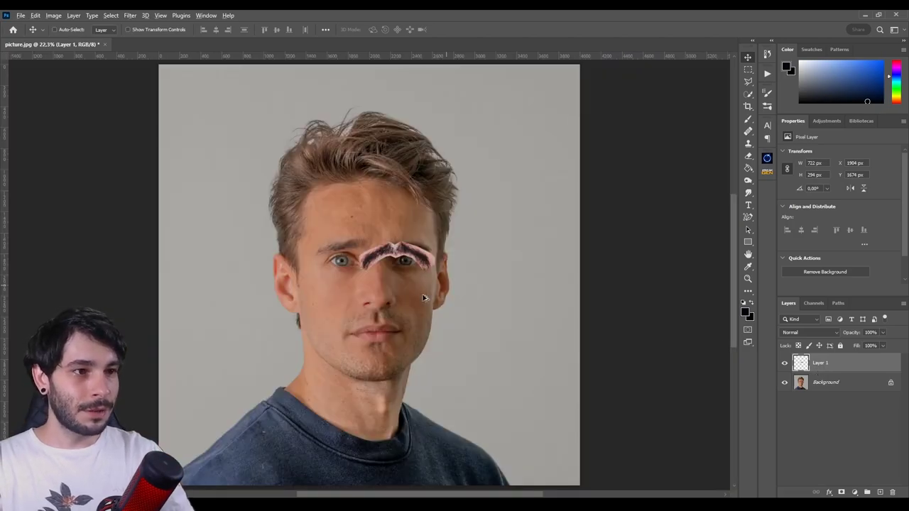
pyautogui.scroll(3, 378, 311)
pyautogui.scroll(1, 378, 311)
pyautogui.moveTo(452, 241); pyautogui.dragTo(415, 404)
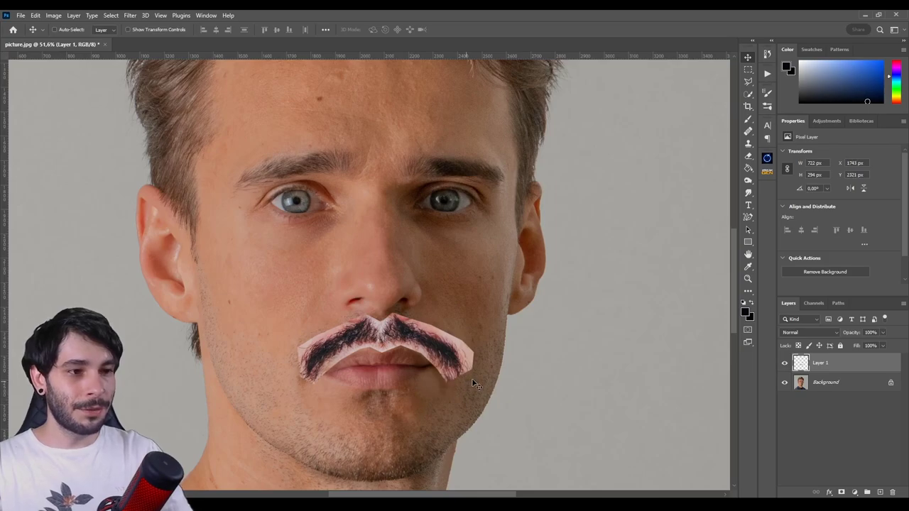
# Widen the moustache slightly with Free Transform to fit the upper lip.
pyautogui.hotkey('ctrl', 't')
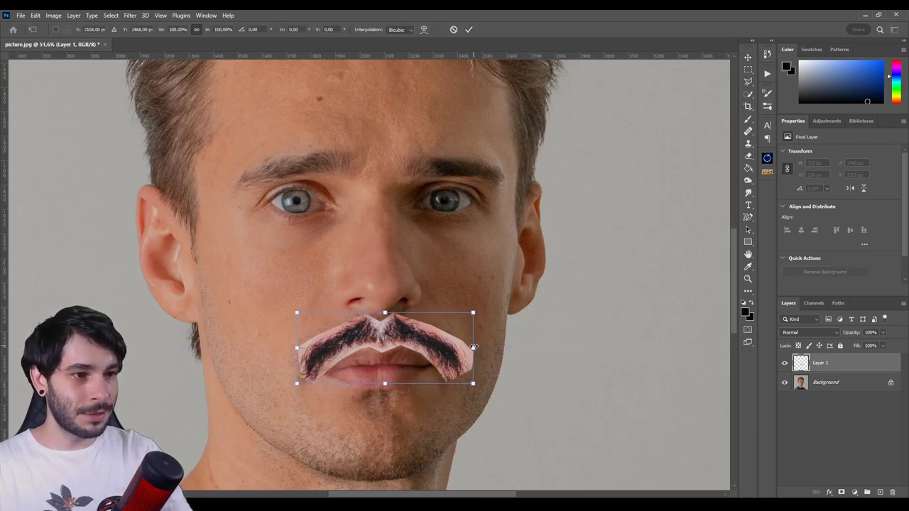
pyautogui.moveTo(475, 338); pyautogui.dragTo(492, 345)
pyautogui.moveTo(433, 345); pyautogui.dragTo(432, 343)
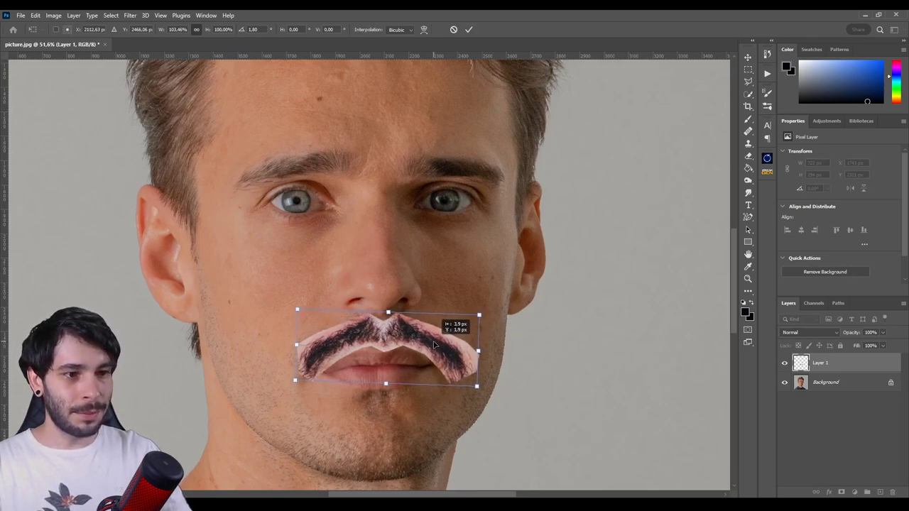
pyautogui.press('Return')
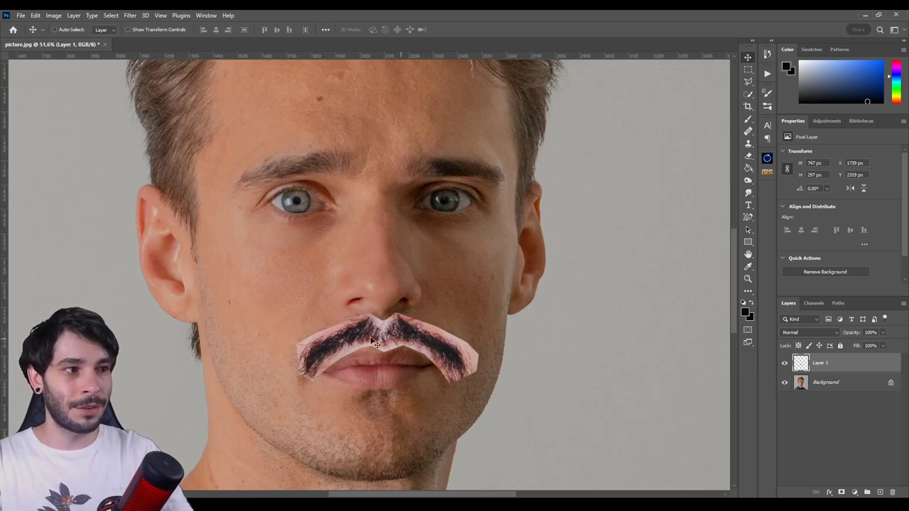
# Desaturate the moustache with Hue/Saturation set to Saturation -100.
pyautogui.click(56, 17)
pyautogui.moveTo(68, 40)
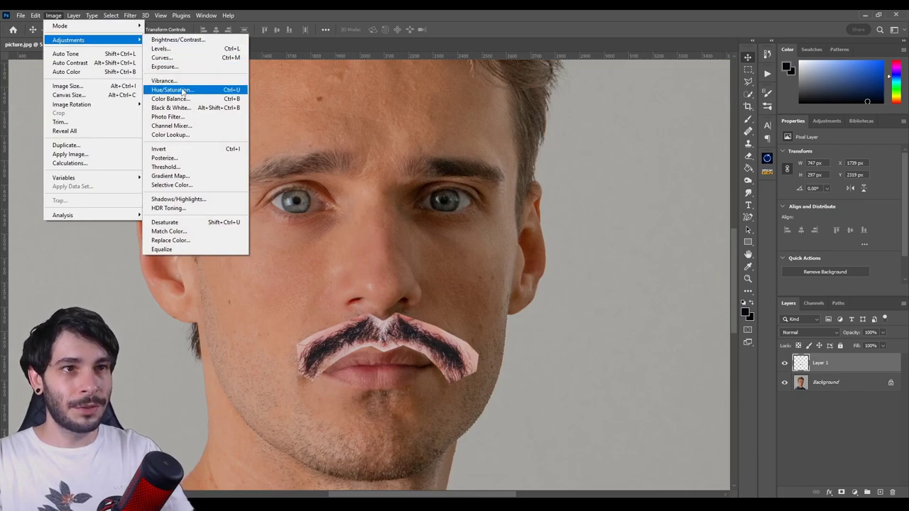
pyautogui.click(221, 92)
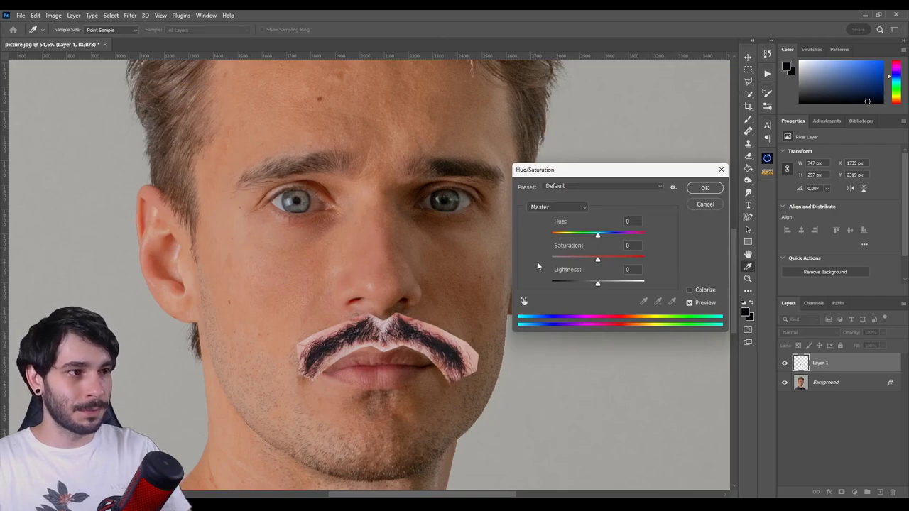
pyautogui.moveTo(598, 260); pyautogui.dragTo(548, 260)
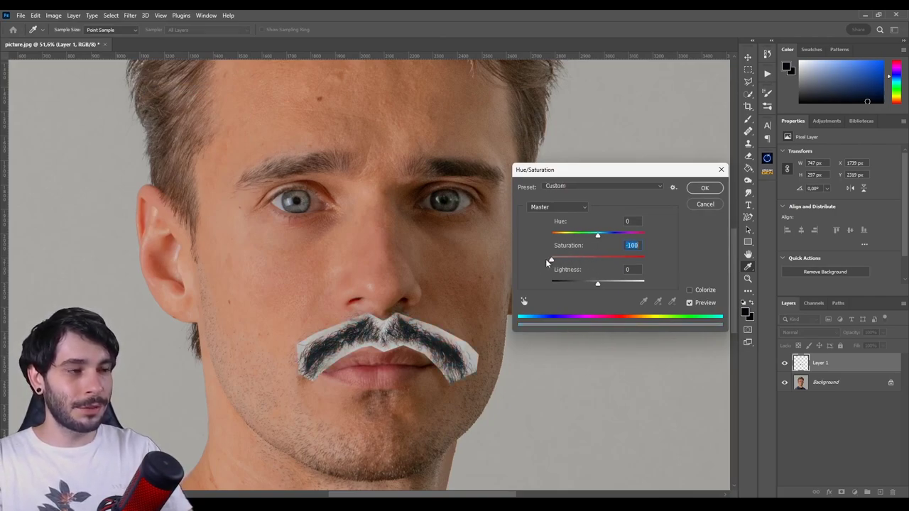
pyautogui.click(704, 191)
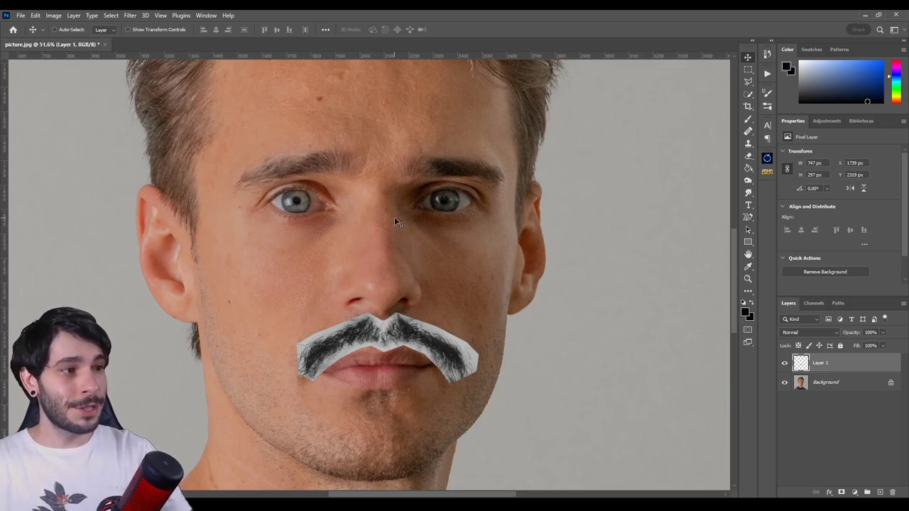
pyautogui.click(802, 332)
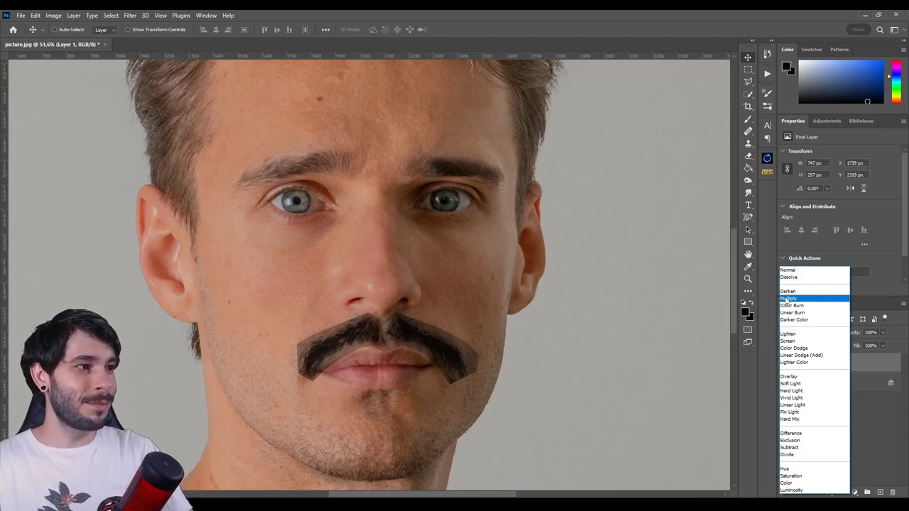
# Set Layer 1's blend mode to Multiply, comparing it against Normal via undo and redo.
pyautogui.click(787, 298)
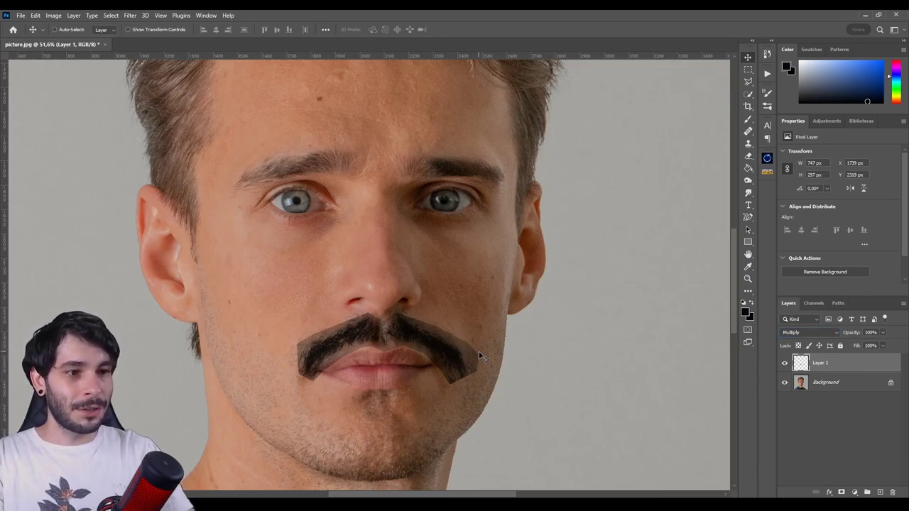
pyautogui.hotkey('ctrl', 'z')
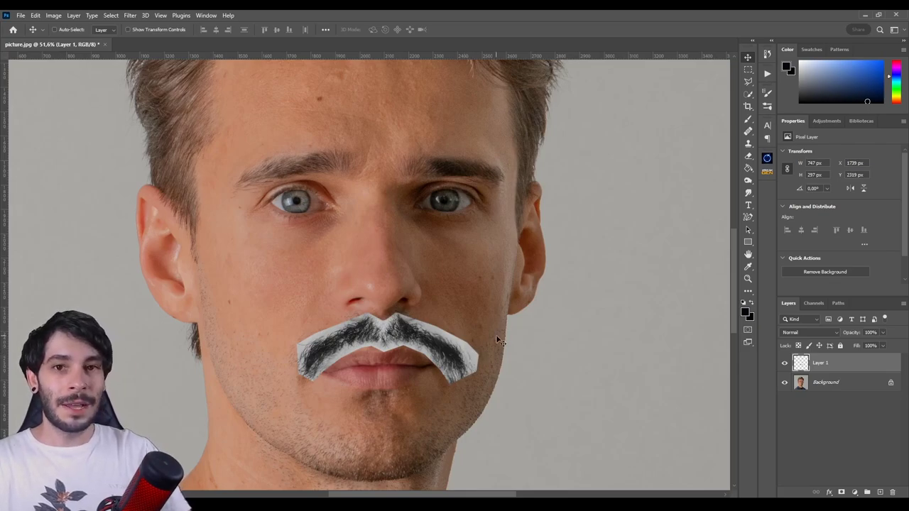
pyautogui.hotkey('ctrl', 'shift', 'z')
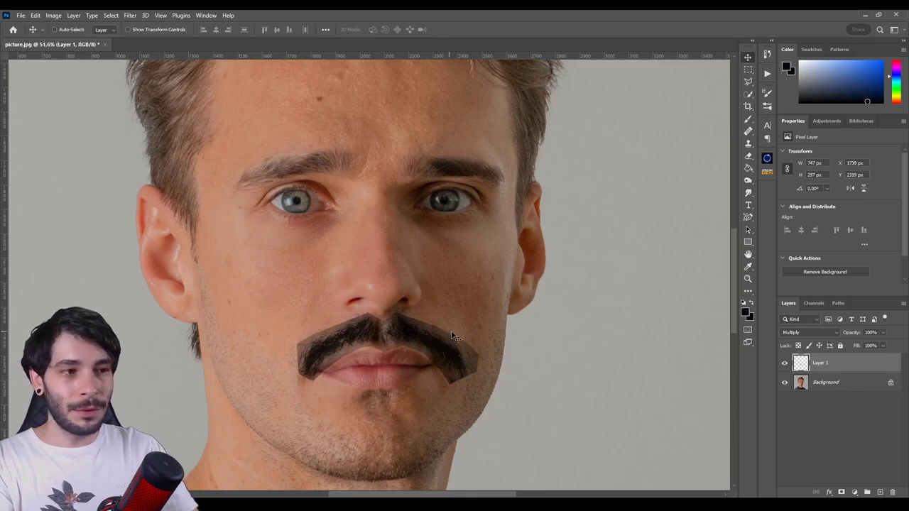
pyautogui.hotkey('ctrl', 'l')
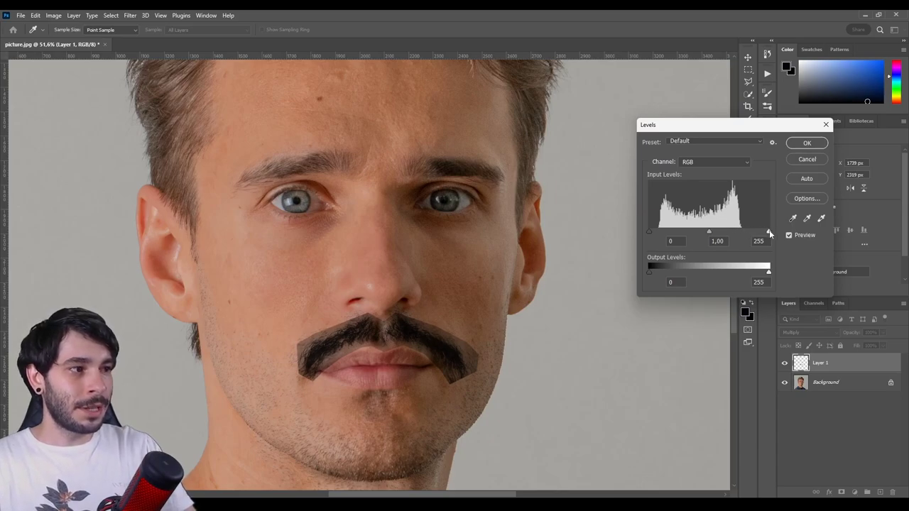
# Apply Levels to the moustache with the white input lowered to 167.
pyautogui.moveTo(768, 230); pyautogui.dragTo(746, 232)
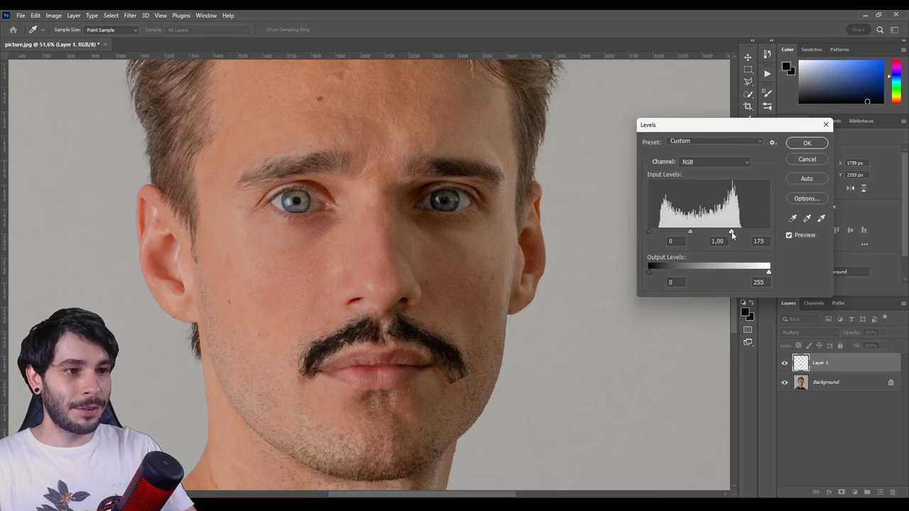
pyautogui.moveTo(730, 232); pyautogui.dragTo(739, 237)
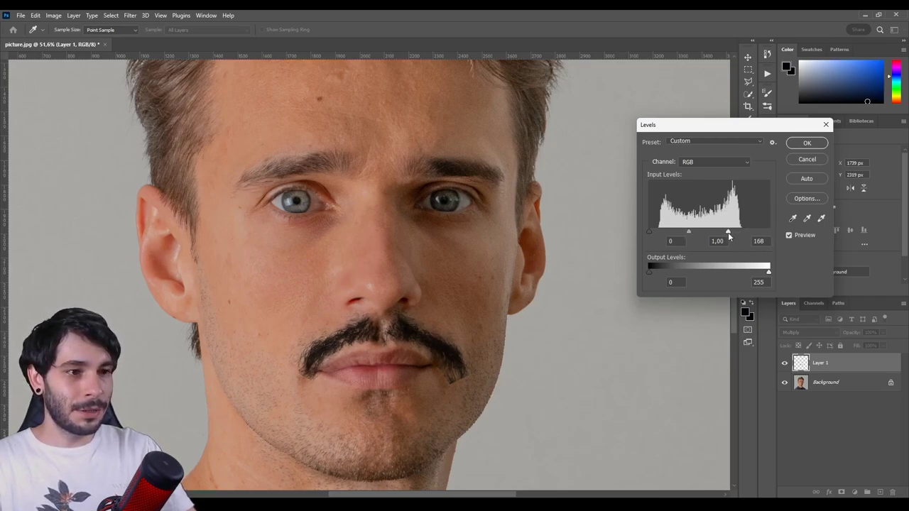
pyautogui.click(727, 232)
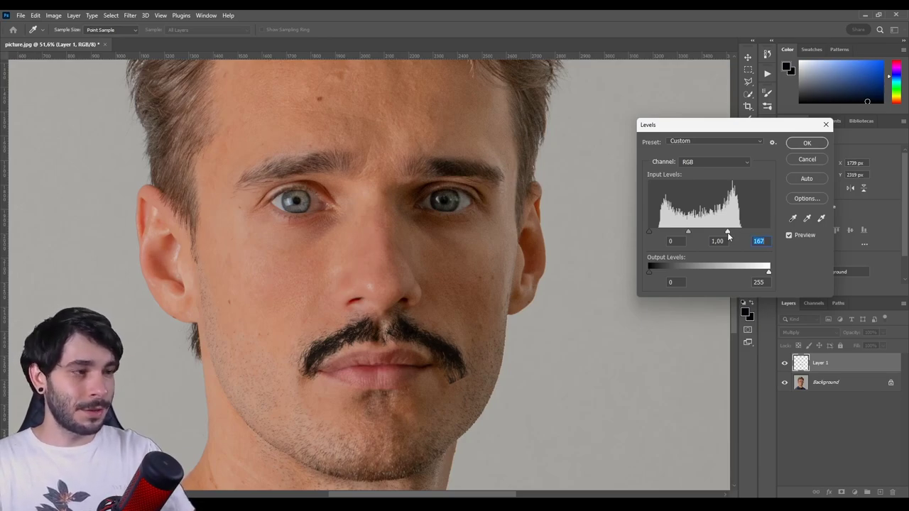
pyautogui.press('Return')
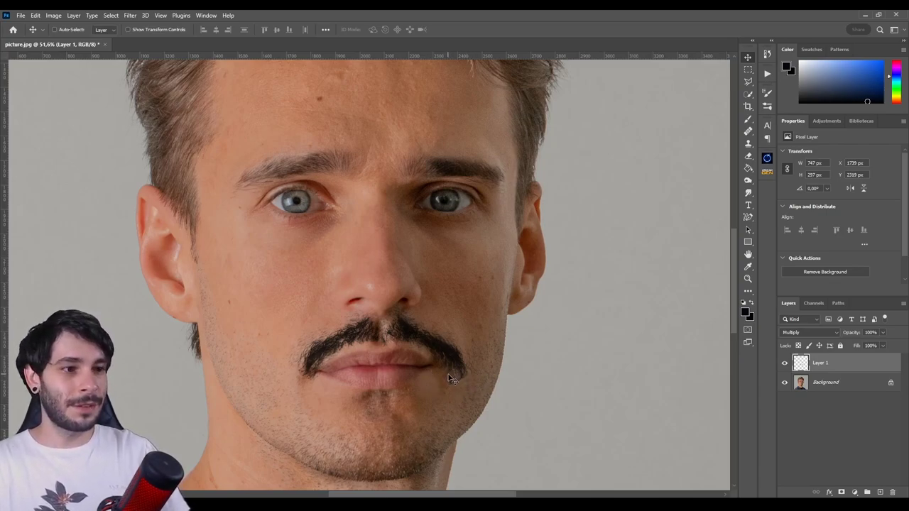
pyautogui.press('e')
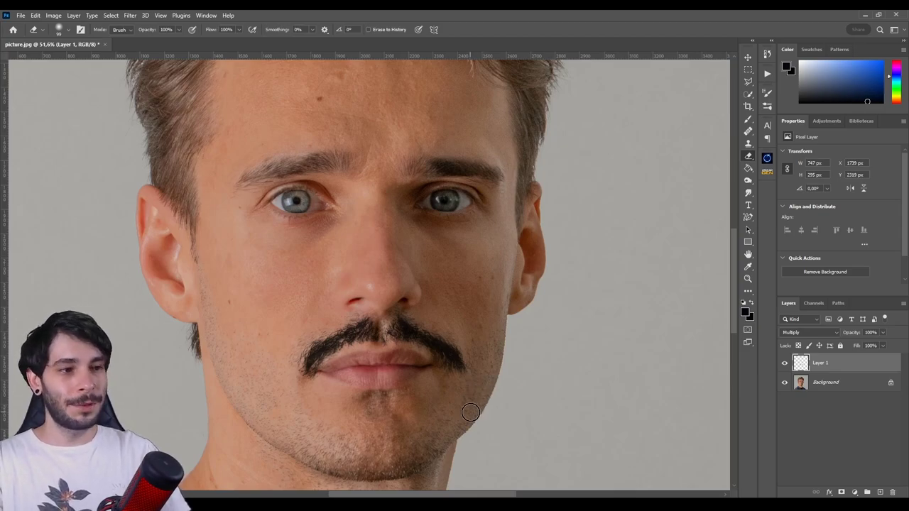
# Erase the leftover moustache-layer strip along the chin, then zoom in to check the blend.
pyautogui.moveTo(487, 406); pyautogui.dragTo(468, 412)
pyautogui.press('v')
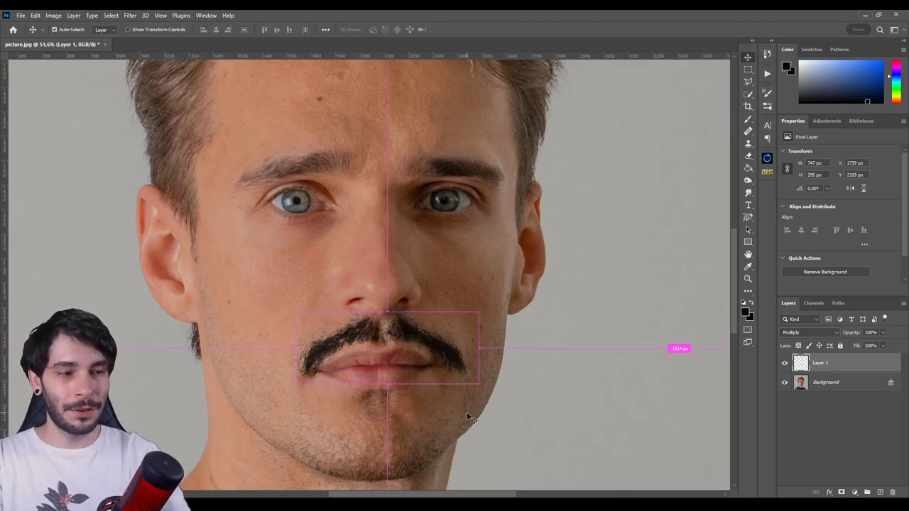
pyautogui.hotkey('ctrl', '0')
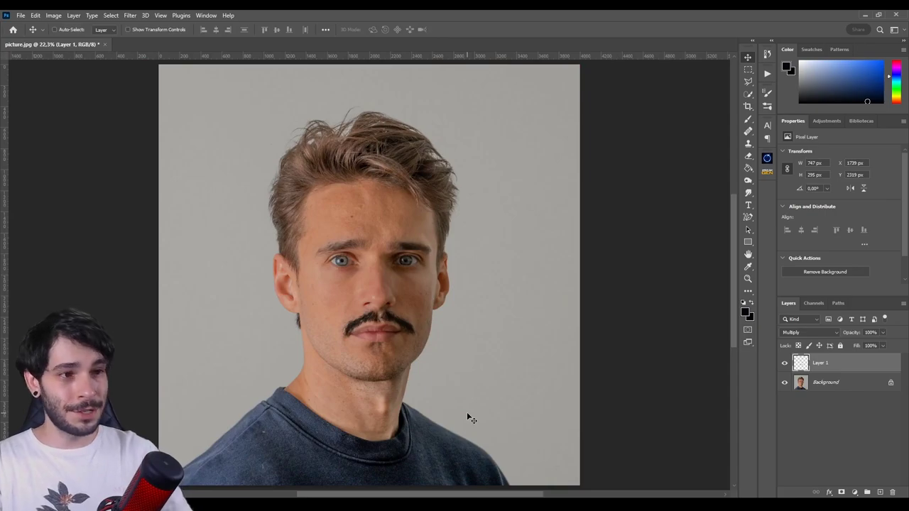
pyautogui.scroll(3, 416, 355)
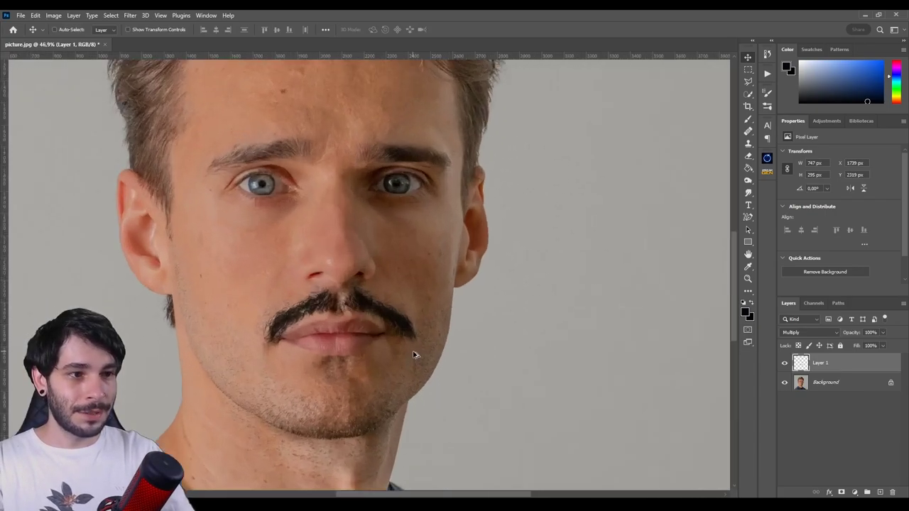
pyautogui.scroll(3, 416, 339)
pyautogui.scroll(1, 416, 339)
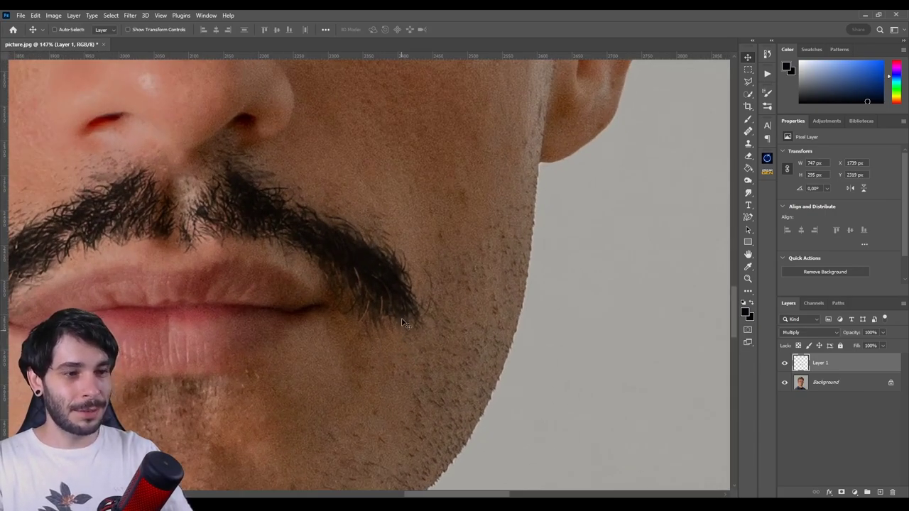
pyautogui.hotkey('ctrl', '0')
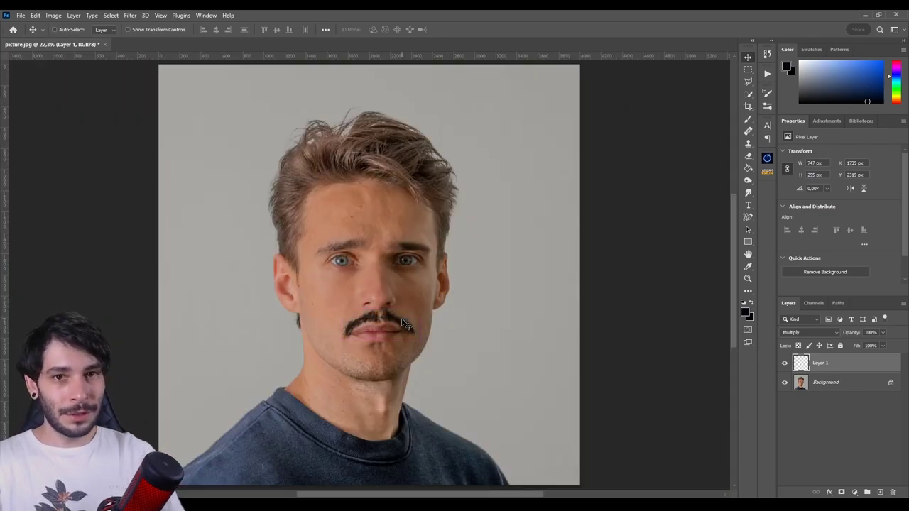
pyautogui.scroll(1, 390, 319)
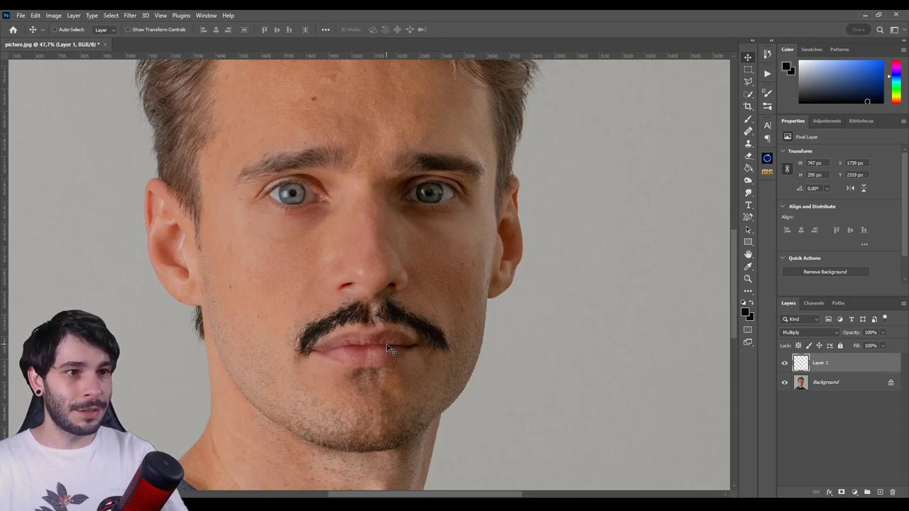
pyautogui.scroll(-1, 364, 310)
pyautogui.scroll(1, 363, 310)
pyautogui.scroll(1, 363, 310)
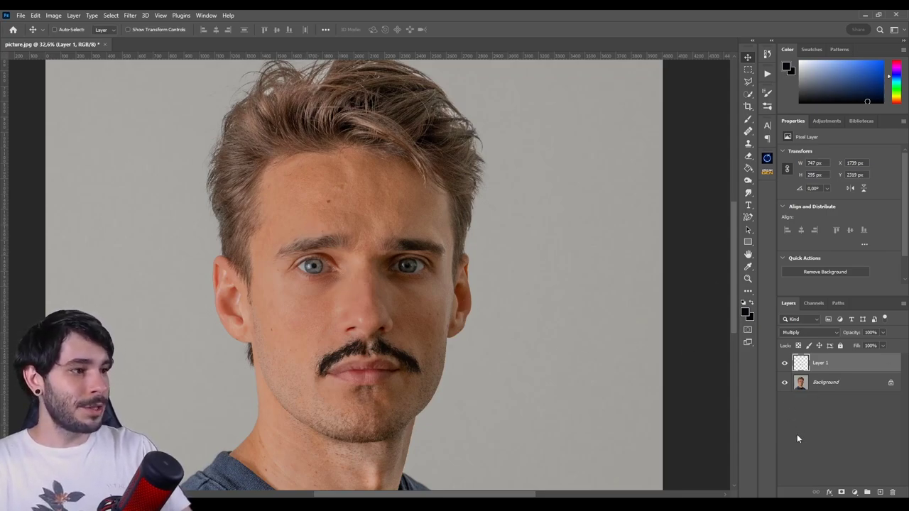
# Add a Color Balance clipped to the moustache with midtones Red +19 and Yellow -28.
pyautogui.click(855, 492)
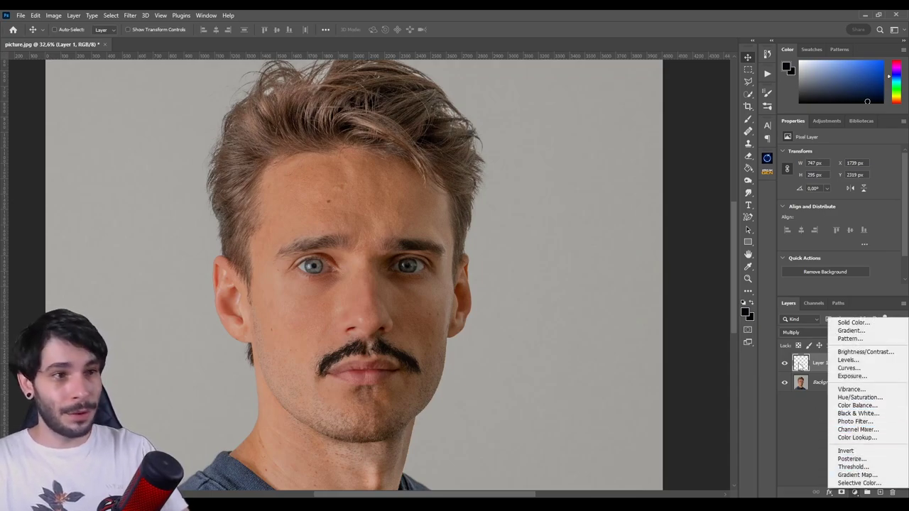
pyautogui.click(857, 408)
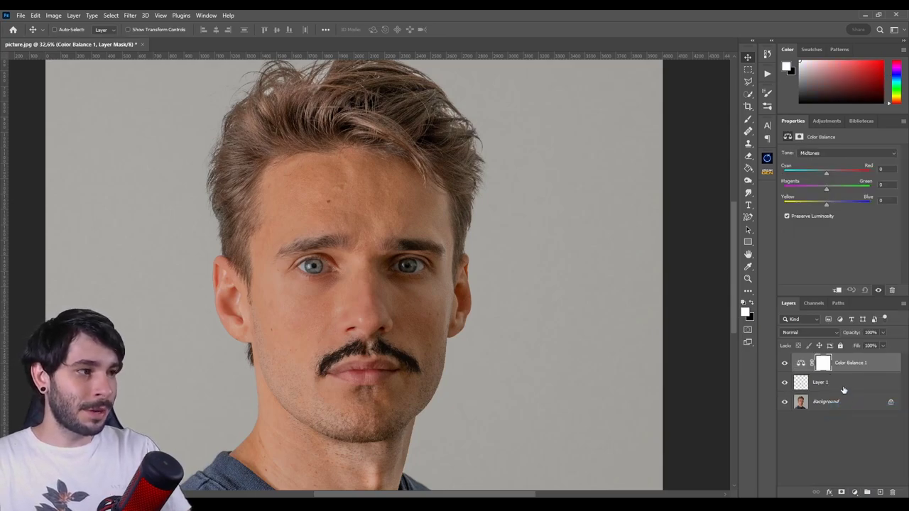
pyautogui.click(837, 290)
pyautogui.moveTo(827, 171); pyautogui.dragTo(832, 172)
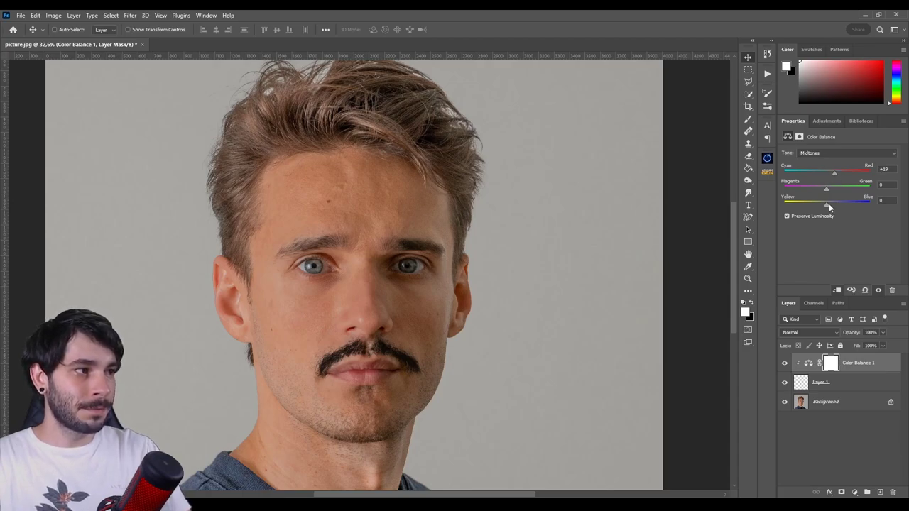
pyautogui.moveTo(827, 203); pyautogui.dragTo(816, 206)
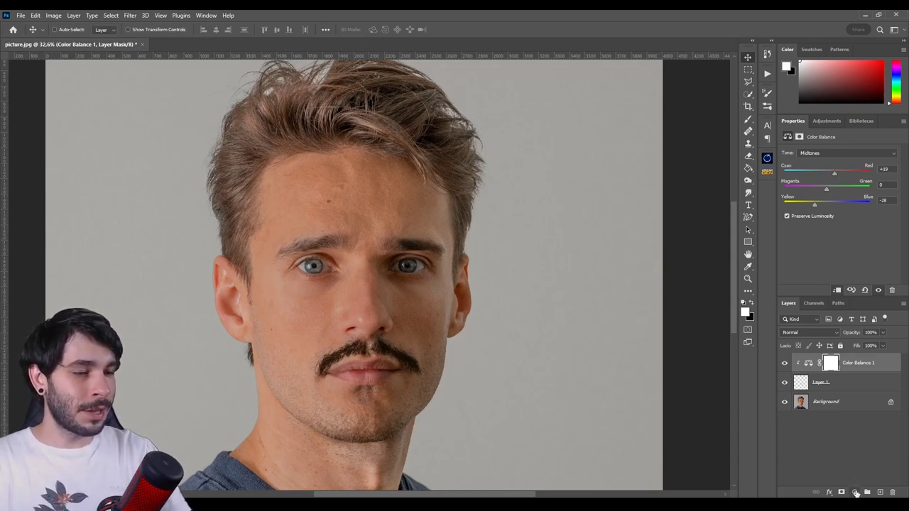
pyautogui.click(854, 491)
pyautogui.click(847, 363)
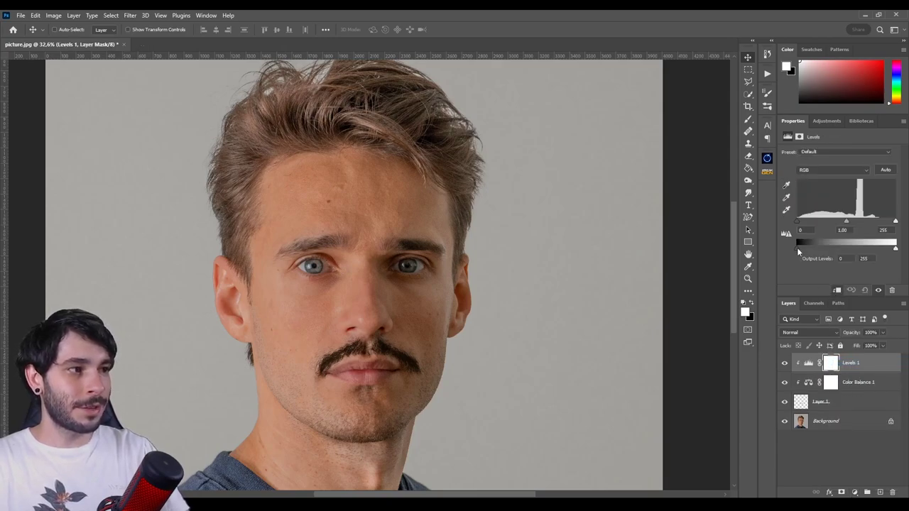
# Set the clipped Levels 1 output black to 20 to lift the moustache's darkest tones.
pyautogui.moveTo(797, 247); pyautogui.dragTo(811, 247)
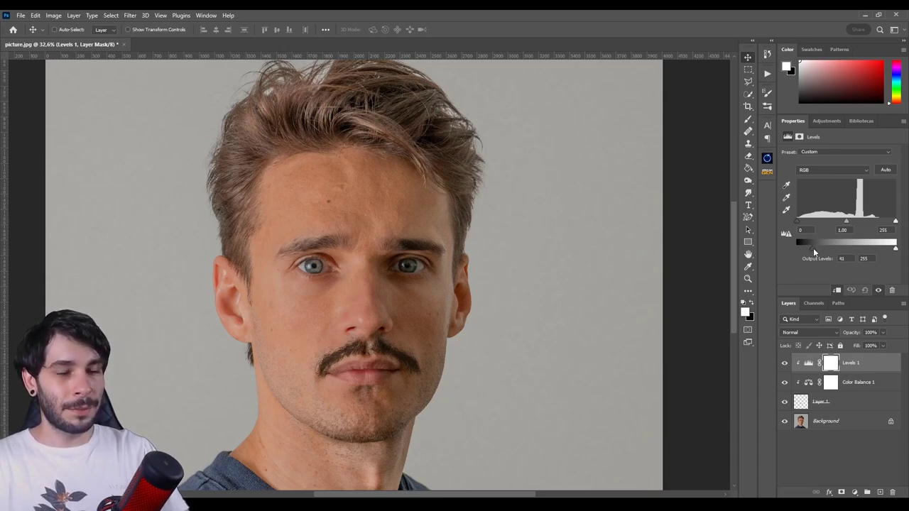
pyautogui.moveTo(814, 248); pyautogui.dragTo(815, 248)
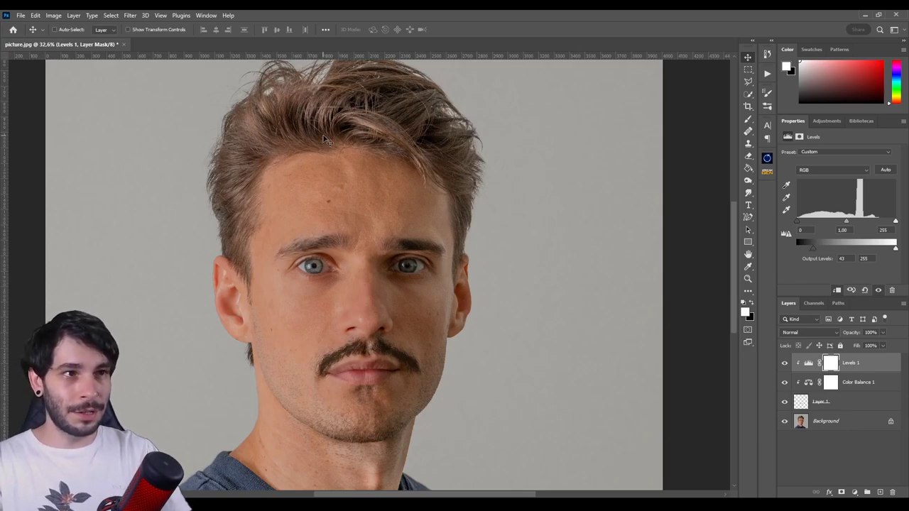
pyautogui.moveTo(814, 247); pyautogui.dragTo(821, 247)
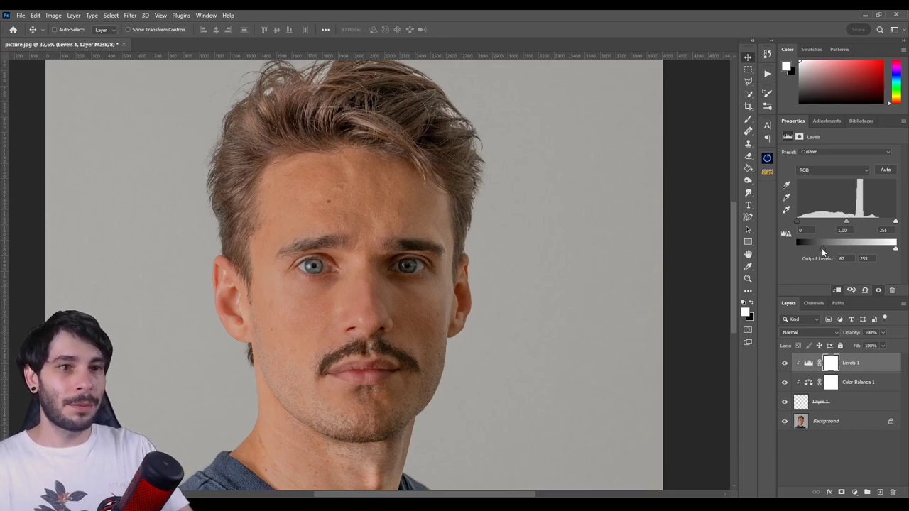
pyautogui.moveTo(823, 249); pyautogui.dragTo(809, 252)
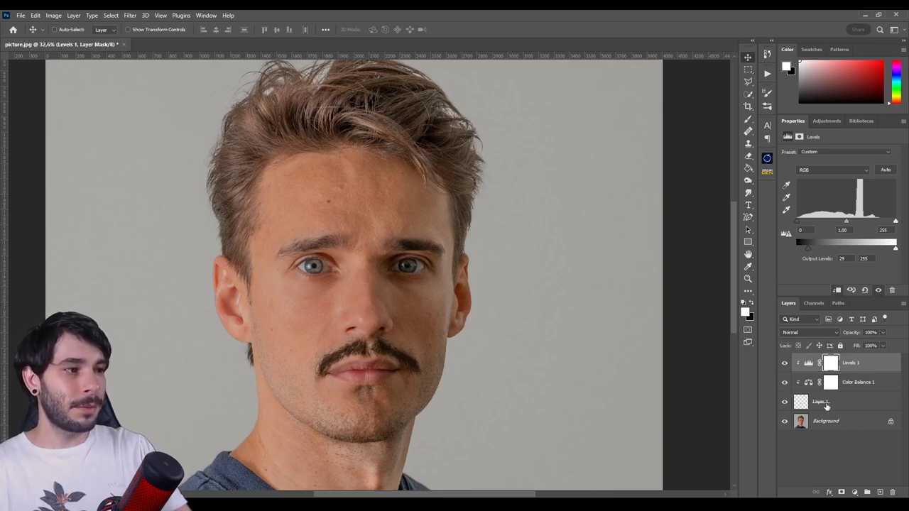
pyautogui.click(823, 403)
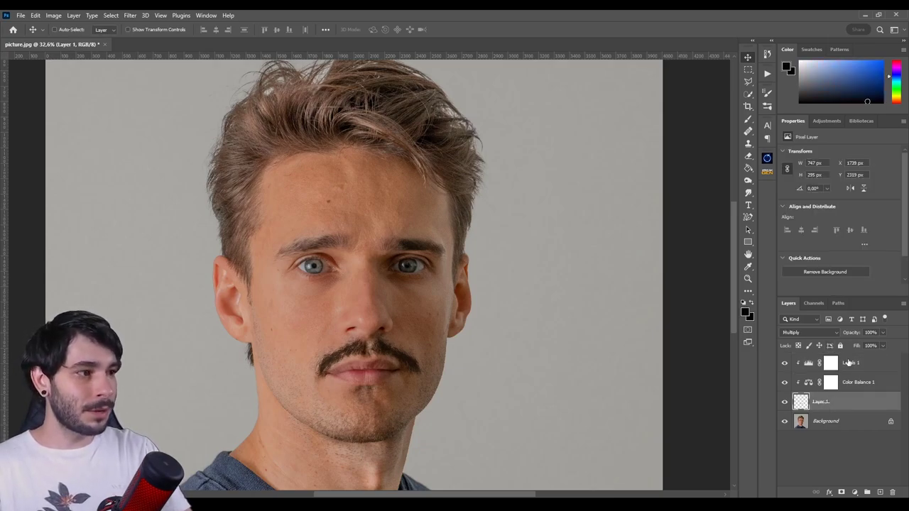
pyautogui.click(845, 363)
pyautogui.moveTo(807, 248); pyautogui.dragTo(884, 257)
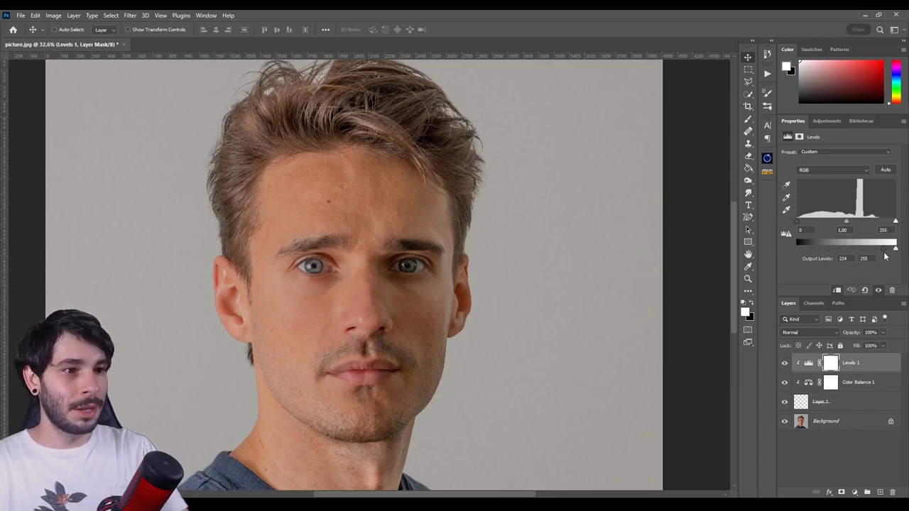
pyautogui.moveTo(886, 257); pyautogui.dragTo(816, 259)
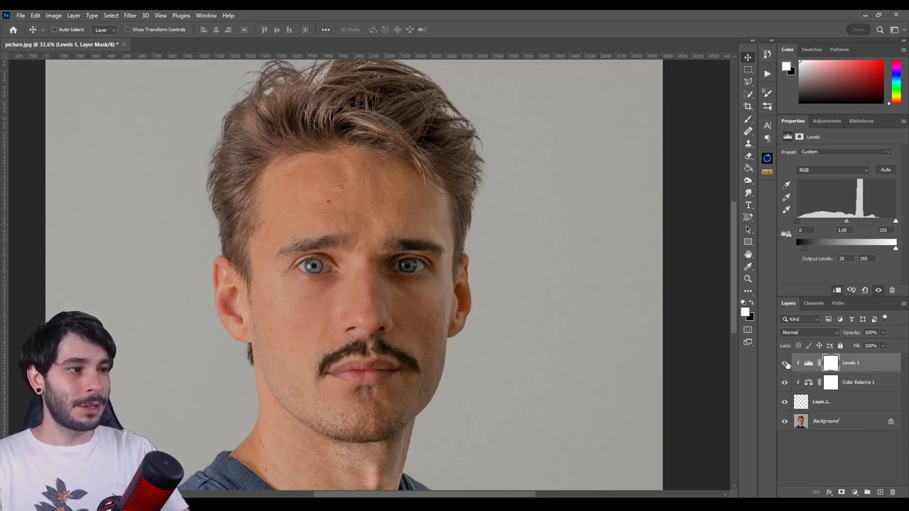
pyautogui.hotkey('ctrl', '0')
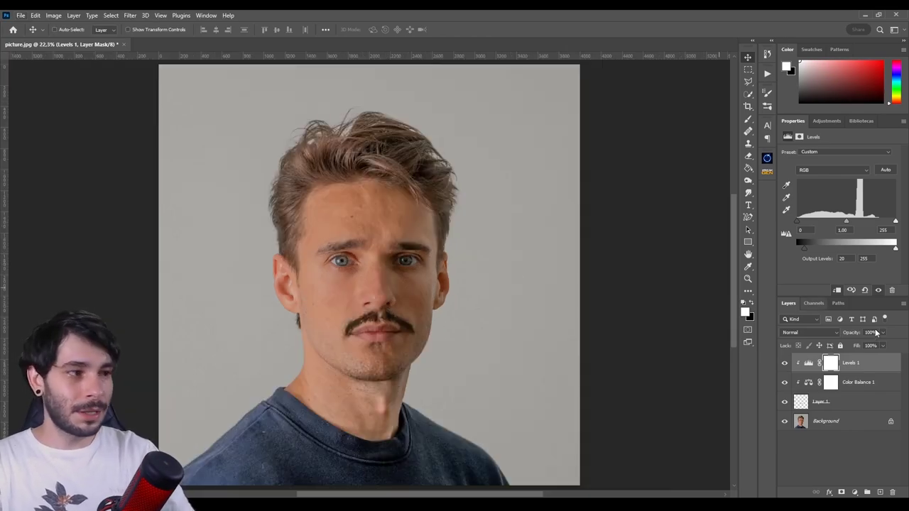
pyautogui.click(785, 363)
pyautogui.click(785, 362)
pyautogui.click(785, 364)
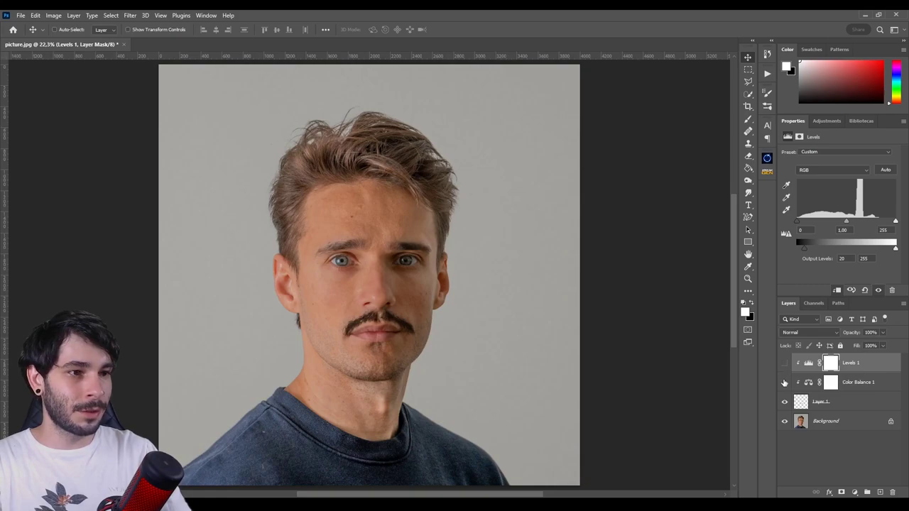
pyautogui.click(785, 364)
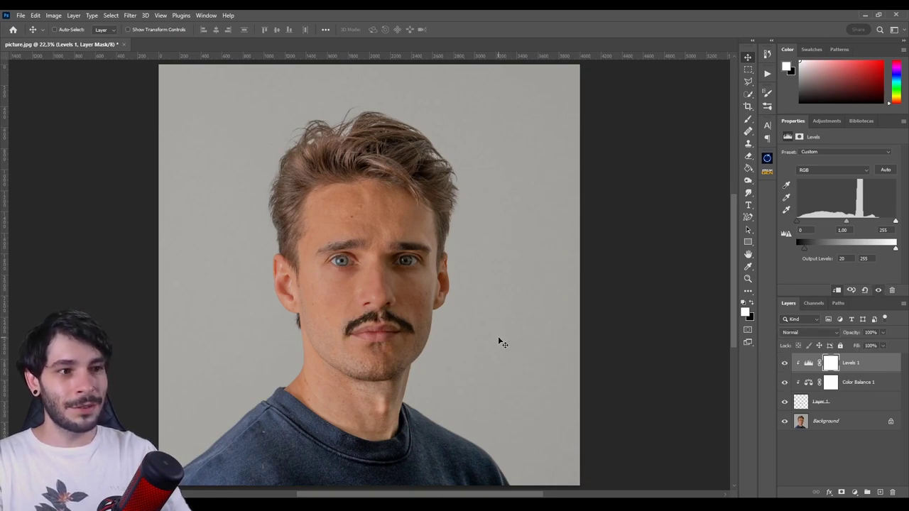